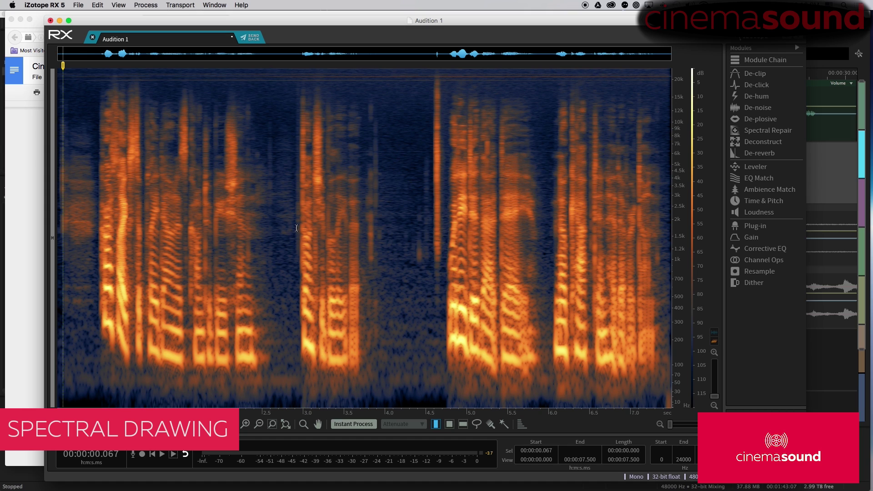
# - Play the Audition 1 dialogue recording to hear it before editing
pyautogui.press('space')
# - With the 8 px Brush, draw a looping selection over the first words and audition it
pyautogui.click(491, 424)
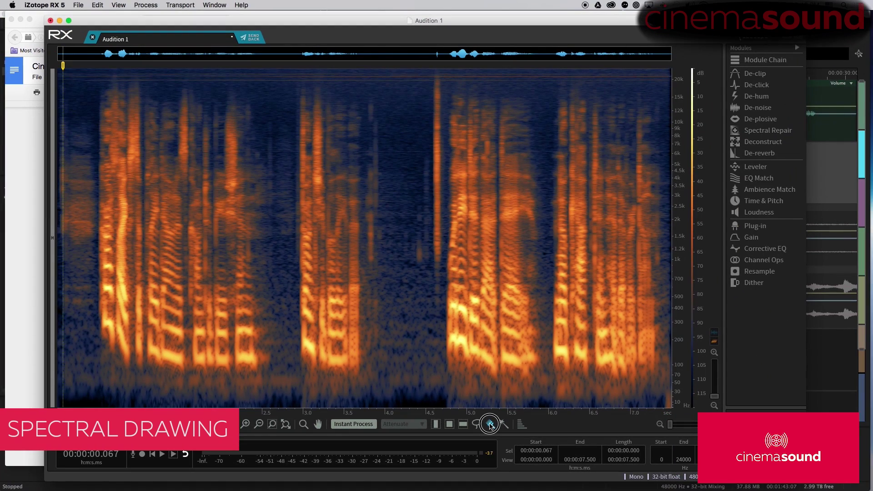
pyautogui.moveTo(490, 425)
pyautogui.moveTo(98, 136)
pyautogui.mouseDown()
pyautogui.moveTo(124, 223)
pyautogui.moveTo(184, 346)
pyautogui.moveTo(181, 203)
pyautogui.moveTo(232, 134)
pyautogui.moveTo(216, 277)
pyautogui.moveTo(262, 346)
pyautogui.moveTo(283, 197)
pyautogui.moveTo(341, 173)
pyautogui.moveTo(324, 342)
pyautogui.moveTo(372, 334)
pyautogui.moveTo(384, 265)
pyautogui.mouseUp()
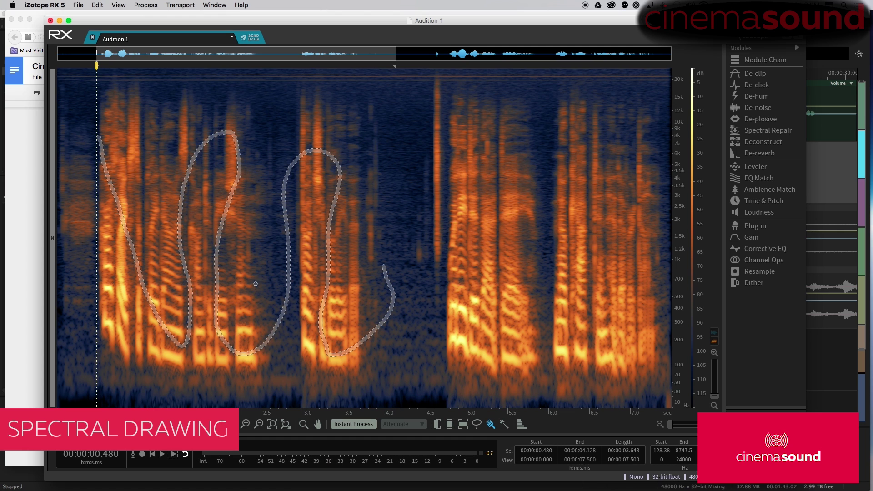
pyautogui.moveTo(397, 22); pyautogui.dragTo(370, 17)
pyautogui.press('space')
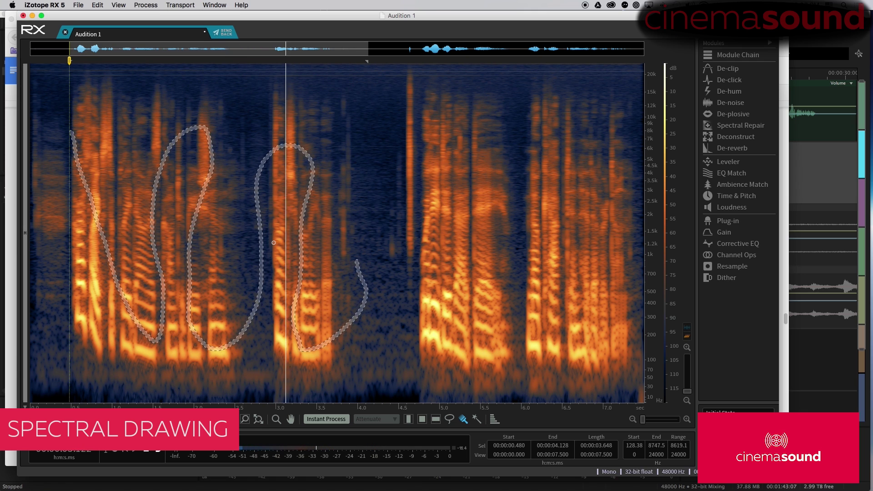
pyautogui.press('space')
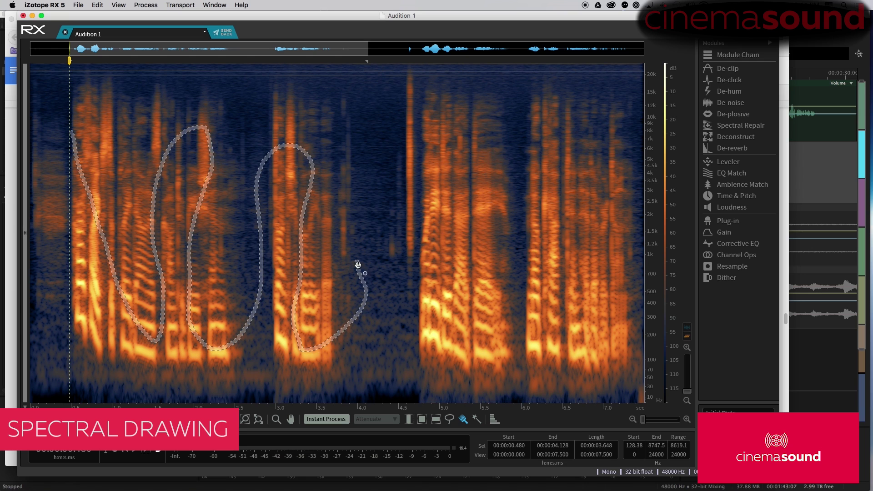
# - Paint new outlines over the speech at 0.6–2.0 s, around 3 s and 4.5–7.3 s, then audition
pyautogui.moveTo(72, 156)
pyautogui.mouseDown()
pyautogui.moveTo(108, 321)
pyautogui.moveTo(88, 210)
pyautogui.moveTo(127, 143)
pyautogui.moveTo(230, 160)
pyautogui.moveTo(237, 314)
pyautogui.mouseUp()
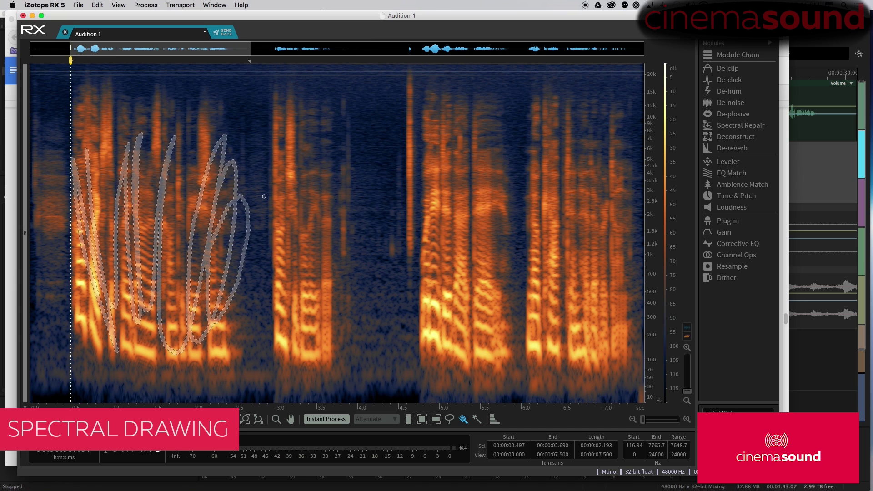
pyautogui.moveTo(260, 169)
pyautogui.mouseDown()
pyautogui.moveTo(312, 225)
pyautogui.moveTo(318, 300)
pyautogui.mouseUp()
pyautogui.moveTo(193, 244)
pyautogui.mouseDown()
pyautogui.moveTo(159, 168)
pyautogui.moveTo(158, 285)
pyautogui.moveTo(84, 301)
pyautogui.mouseUp()
pyautogui.moveTo(435, 202)
pyautogui.mouseDown()
pyautogui.moveTo(405, 328)
pyautogui.moveTo(511, 197)
pyautogui.moveTo(596, 132)
pyautogui.moveTo(550, 322)
pyautogui.mouseUp()
pyautogui.press('space')
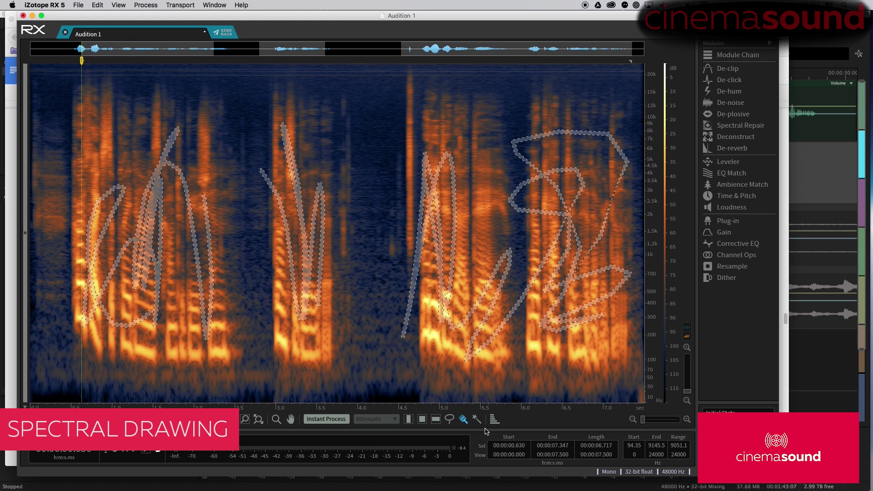
# - Enlarge the brush to 21 px and paint thick strokes under the first word and near 3 and 4.6 s
pyautogui.moveTo(465, 420)
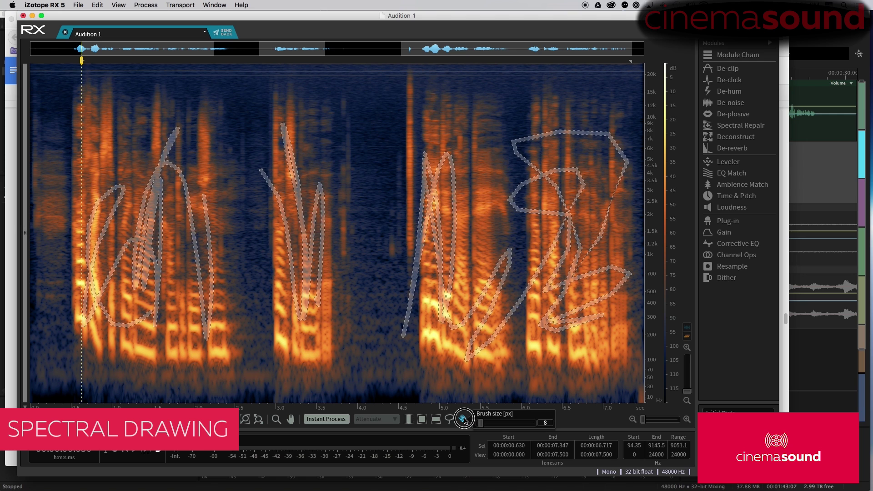
pyautogui.moveTo(481, 423); pyautogui.dragTo(489, 423)
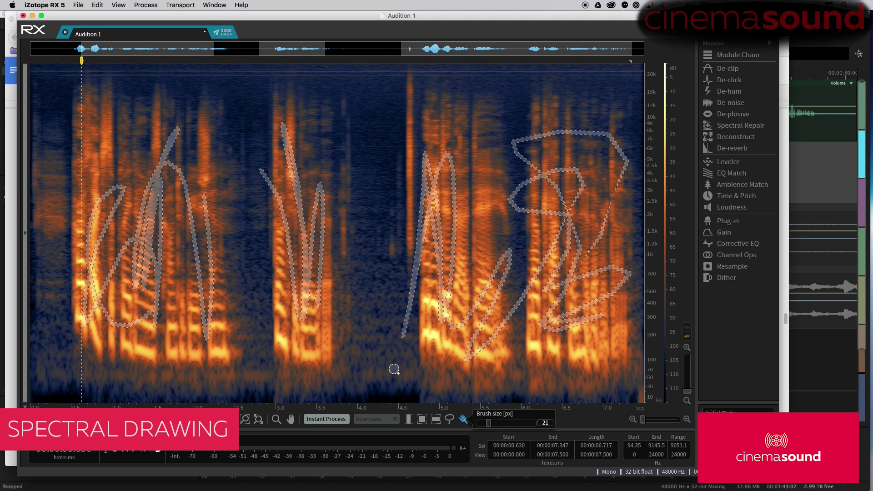
pyautogui.moveTo(101, 342)
pyautogui.mouseDown()
pyautogui.moveTo(131, 353)
pyautogui.moveTo(229, 355)
pyautogui.mouseUp()
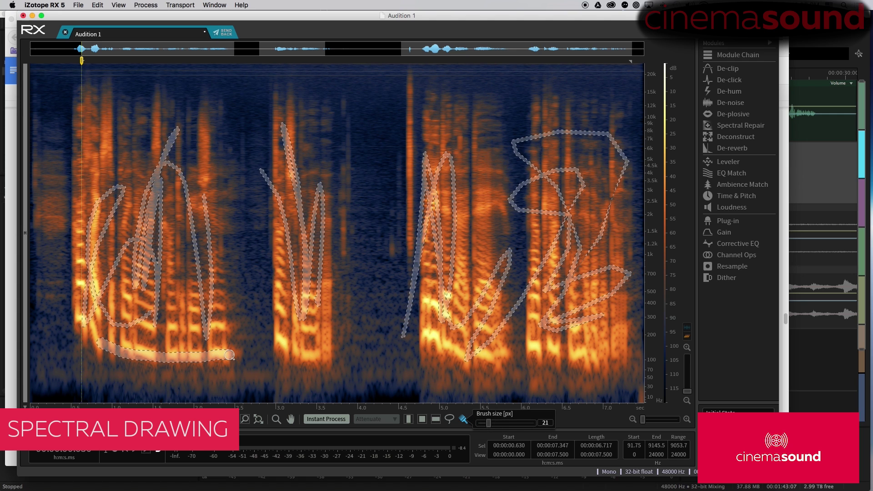
pyautogui.moveTo(279, 212)
pyautogui.mouseDown()
pyautogui.moveTo(272, 88)
pyautogui.moveTo(283, 141)
pyautogui.mouseUp()
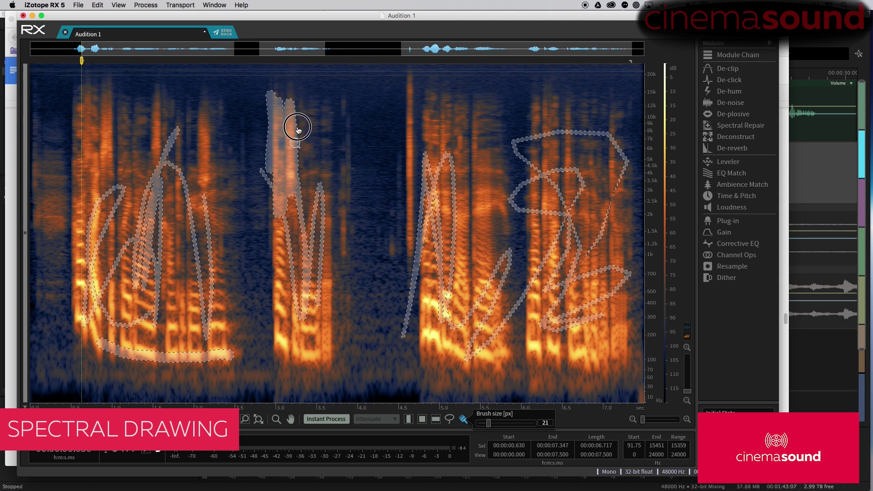
pyautogui.moveTo(410, 88); pyautogui.dragTo(413, 162)
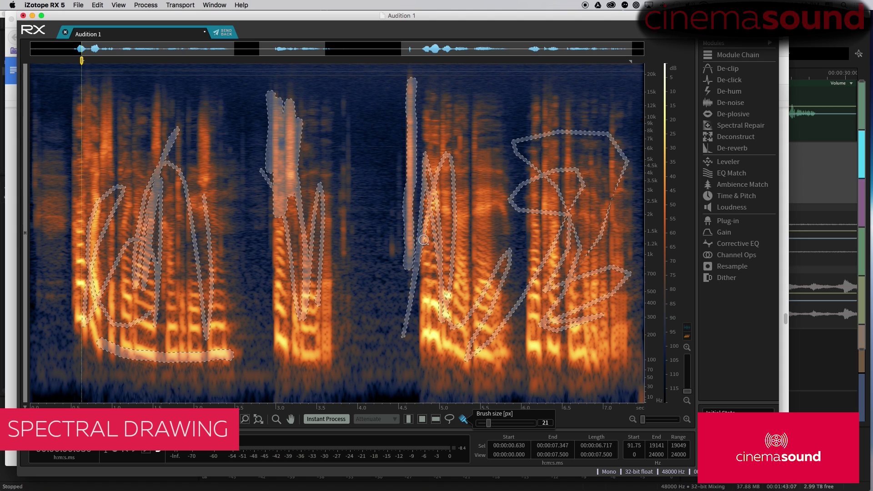
# - Paint over the speech around 5.5–6.5 s and the file start, then play the selection
pyautogui.moveTo(475, 106); pyautogui.dragTo(483, 241)
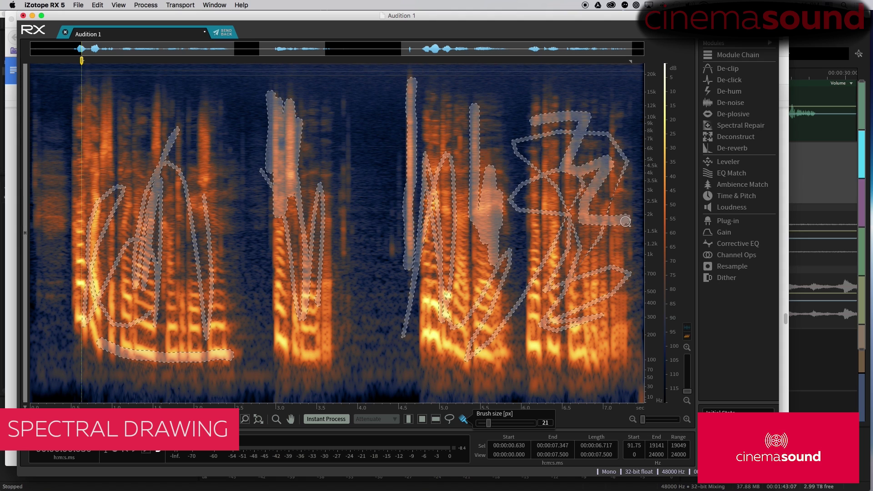
pyautogui.moveTo(119, 122)
pyautogui.mouseDown()
pyautogui.moveTo(100, 116)
pyautogui.moveTo(104, 127)
pyautogui.moveTo(40, 170)
pyautogui.moveTo(49, 169)
pyautogui.moveTo(36, 157)
pyautogui.moveTo(65, 225)
pyautogui.mouseUp()
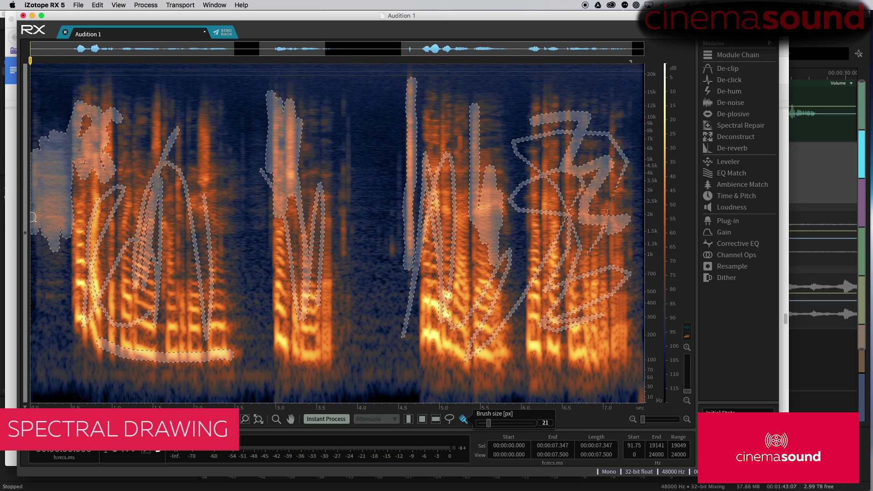
pyautogui.press('space')
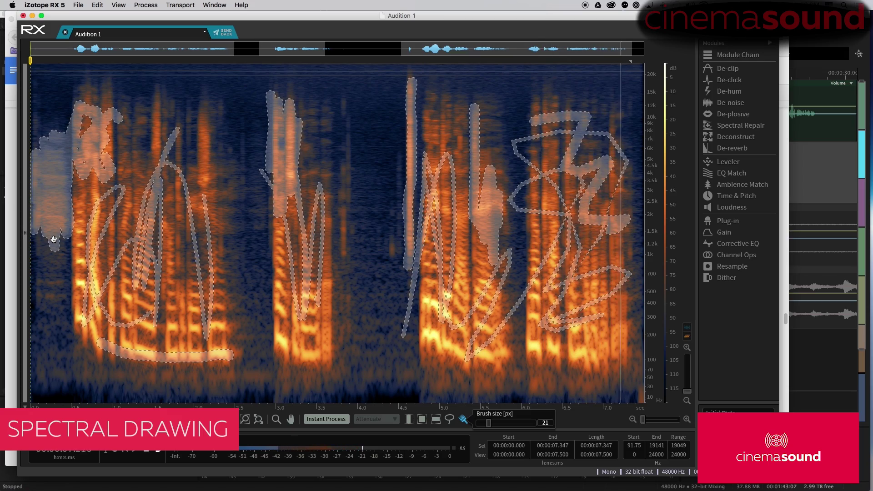
pyautogui.press('space')
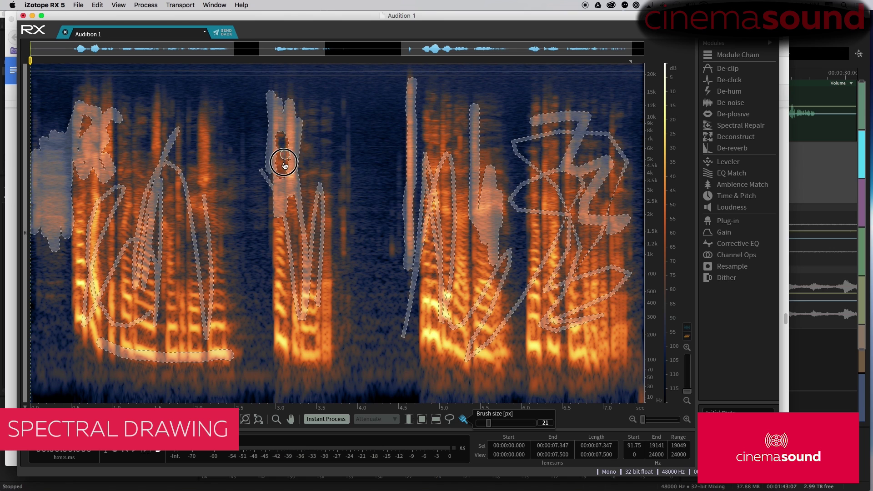
# - Erase holes near the start and 3 s, then paint a low-frequency band from about 0.3 to 6.5 s
pyautogui.moveTo(53, 175)
pyautogui.mouseDown()
pyautogui.moveTo(42, 187)
pyautogui.moveTo(52, 200)
pyautogui.mouseUp()
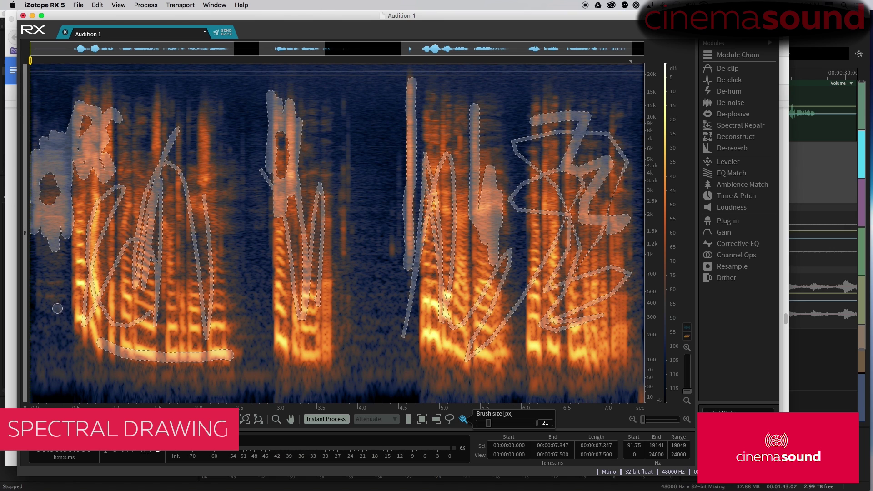
pyautogui.moveTo(295, 193); pyautogui.dragTo(276, 232)
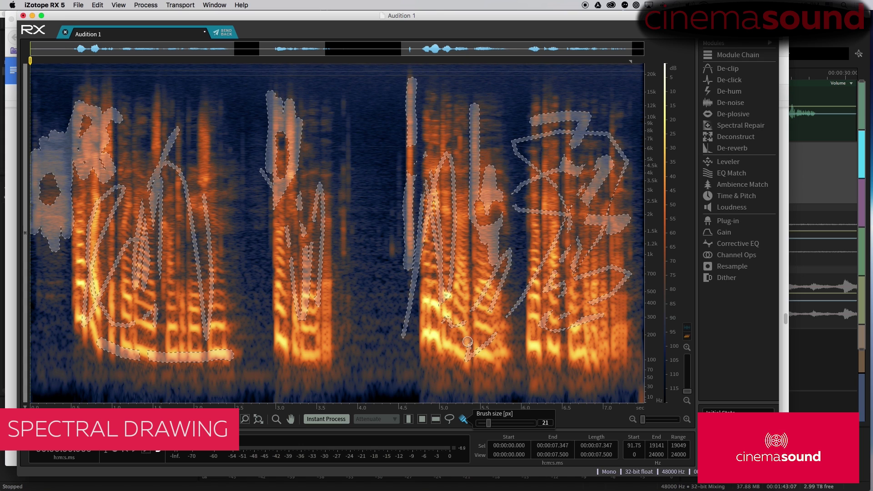
pyautogui.moveTo(586, 382)
pyautogui.mouseDown()
pyautogui.moveTo(352, 402)
pyautogui.moveTo(471, 368)
pyautogui.moveTo(398, 380)
pyautogui.moveTo(279, 363)
pyautogui.moveTo(91, 388)
pyautogui.mouseUp()
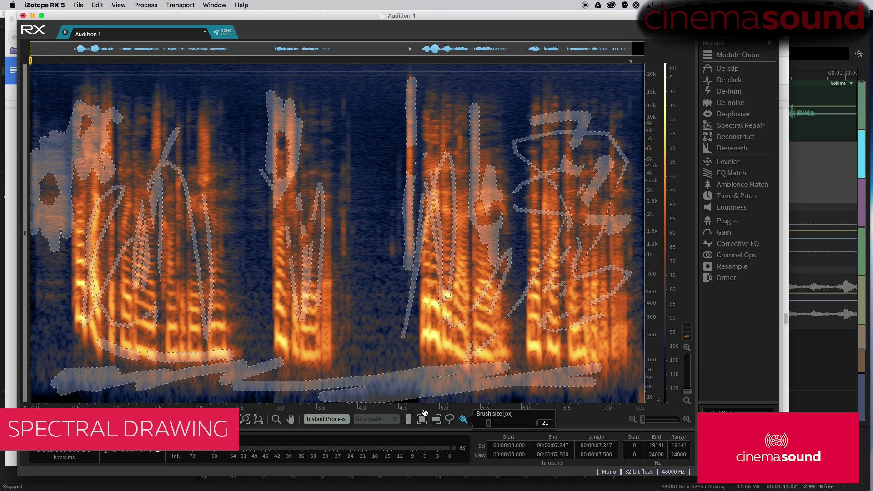
# - Add a Magic Wand harmonic streak near 3.2 s and a Lasso oval, then audition the selection twice
pyautogui.press('w')
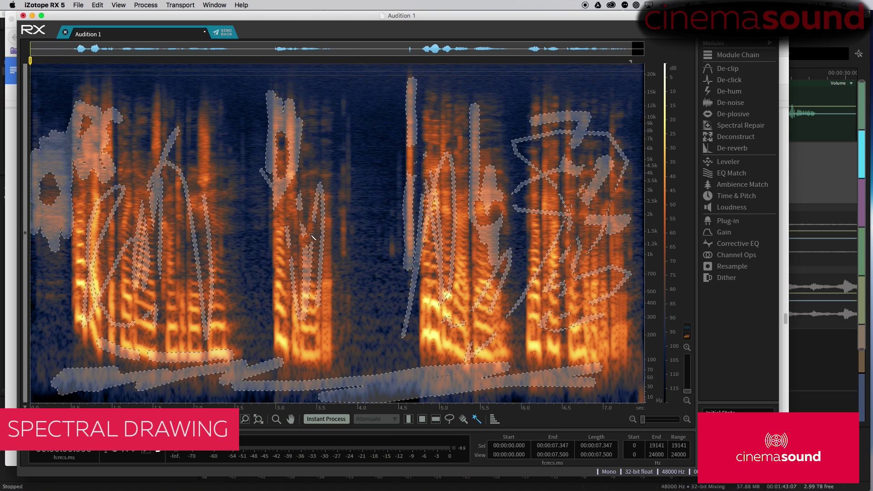
pyautogui.click(330, 157)
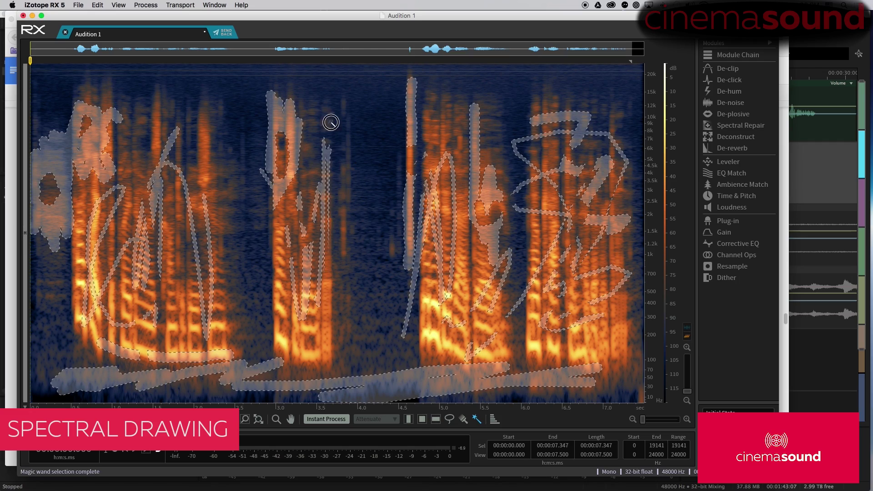
pyautogui.click(450, 420)
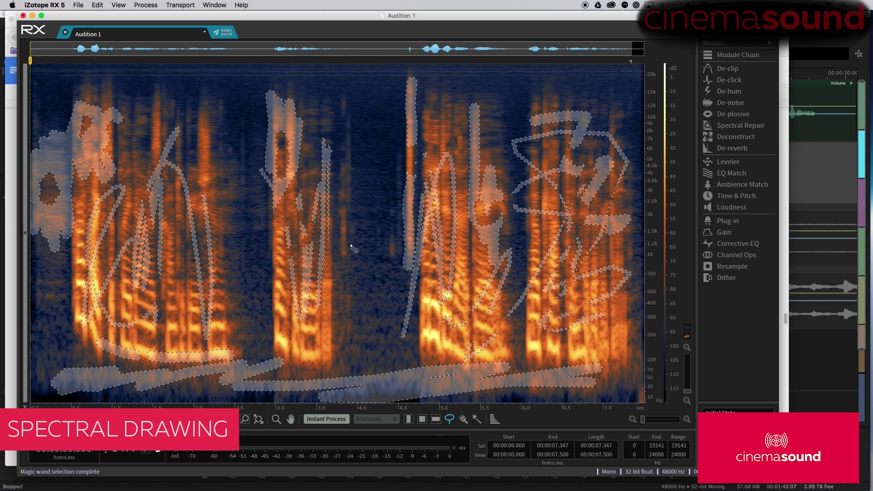
pyautogui.moveTo(319, 169)
pyautogui.mouseDown()
pyautogui.moveTo(371, 253)
pyautogui.moveTo(309, 204)
pyautogui.moveTo(320, 150)
pyautogui.mouseUp()
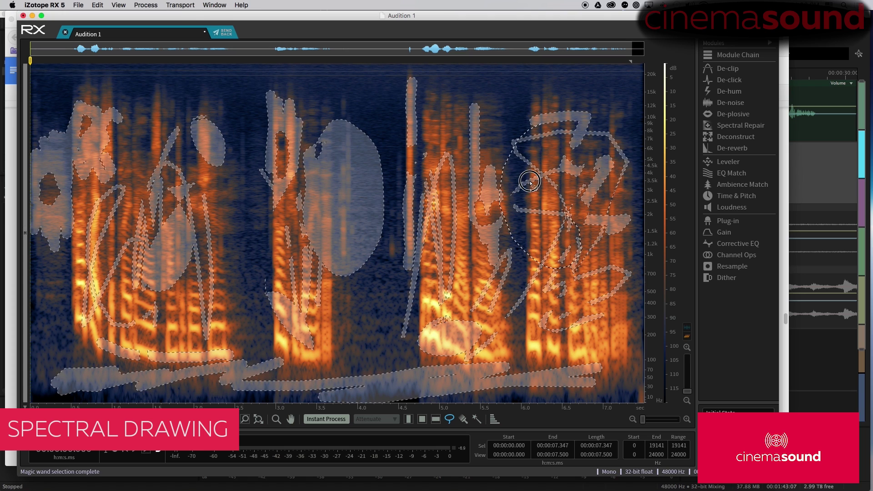
pyautogui.press('space')
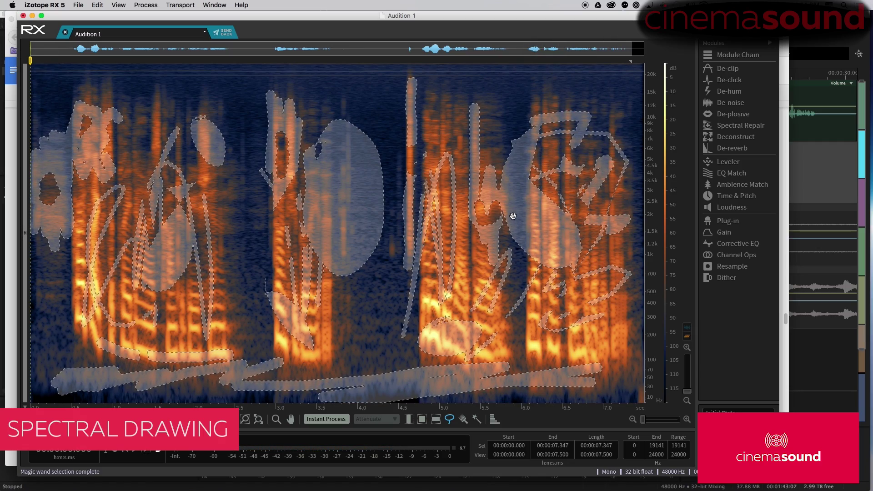
pyautogui.press('space')
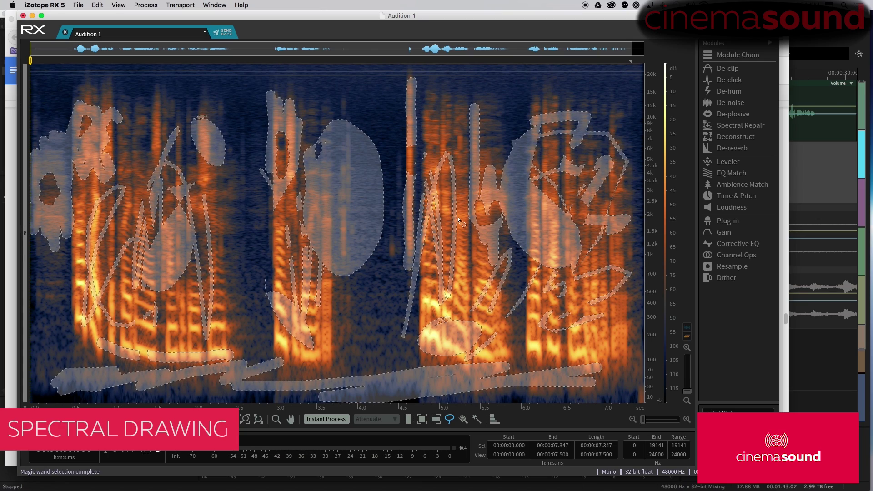
# - Select a 187–265 Hz band, then ranges upward from 1240, 2242 and 3700 Hz, playing them
pyautogui.moveTo(353, 324); pyautogui.dragTo(359, 337)
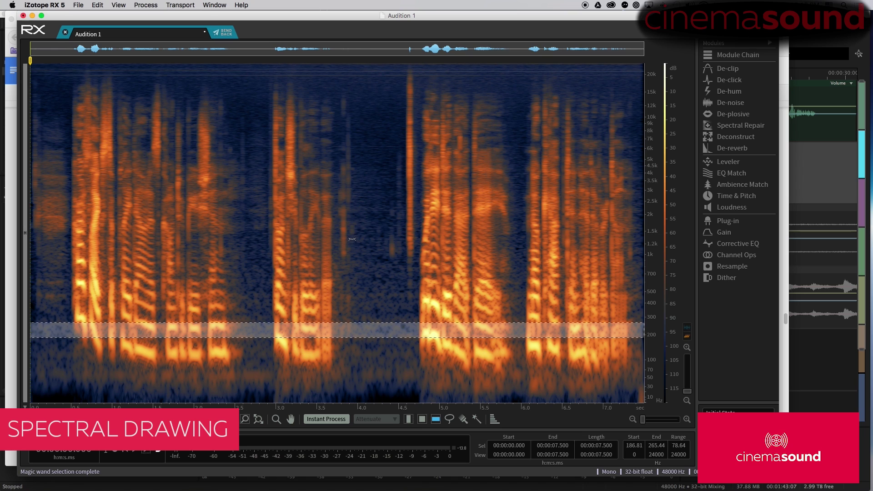
pyautogui.moveTo(352, 241); pyautogui.dragTo(360, 61)
pyautogui.press('space')
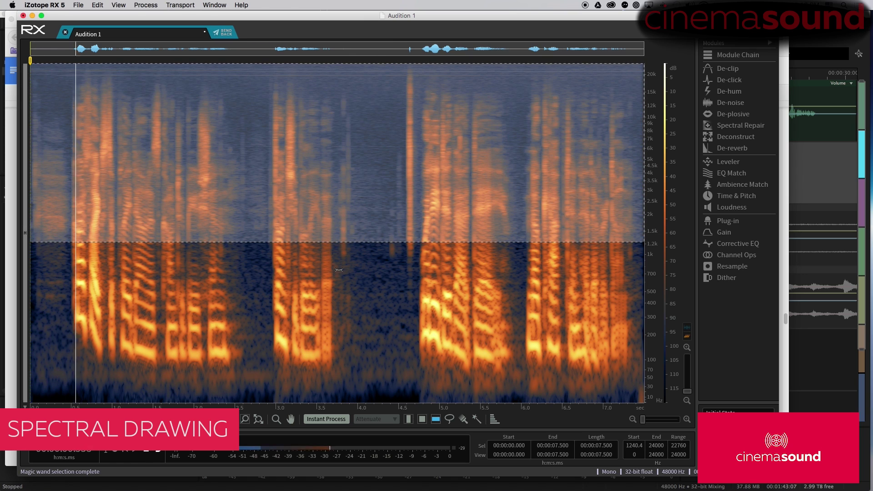
pyautogui.moveTo(345, 207); pyautogui.dragTo(347, 63)
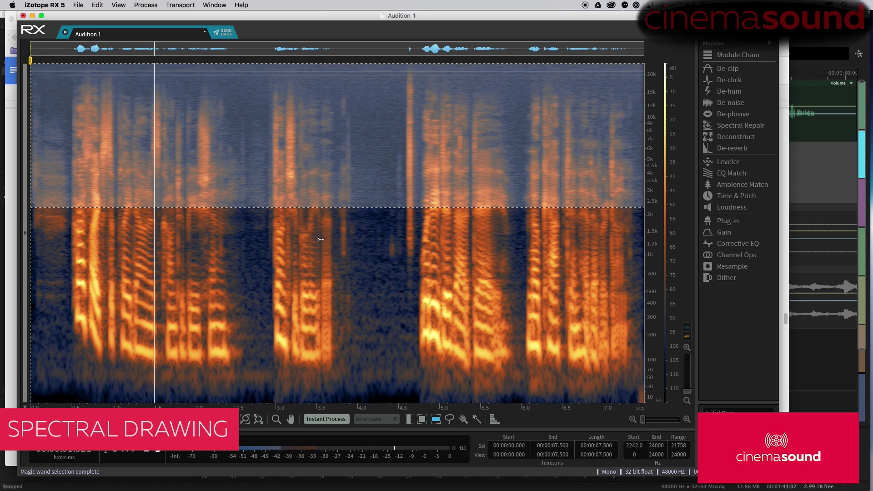
pyautogui.moveTo(334, 219); pyautogui.dragTo(341, 154)
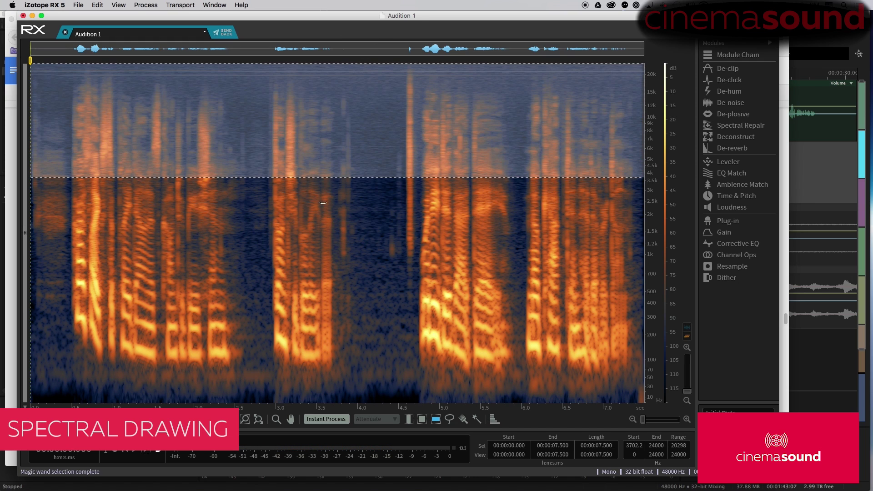
pyautogui.press('space')
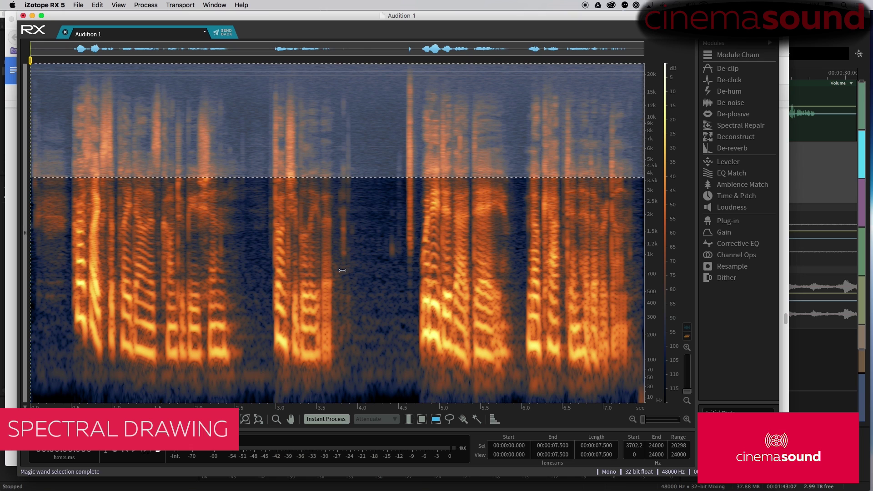
# - Select a 112–165 Hz band, place the playhead at 3.45 s and play the bands
pyautogui.moveTo(312, 343); pyautogui.dragTo(314, 298)
pyautogui.click(313, 336)
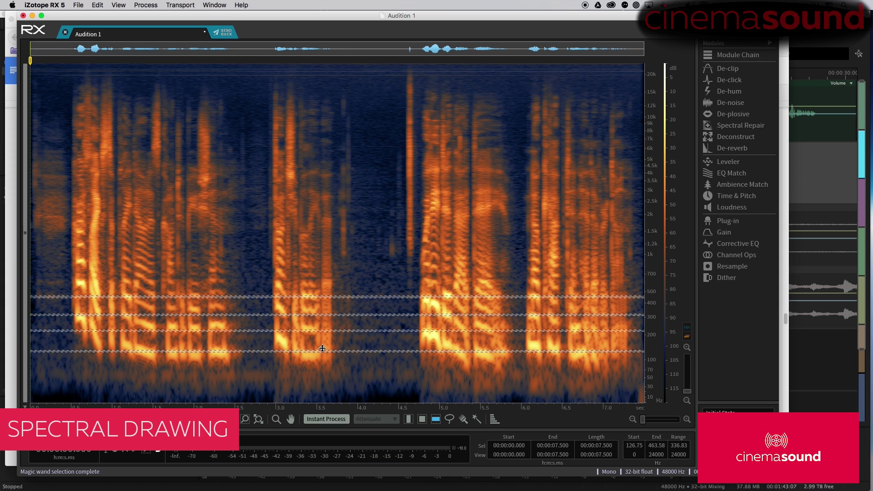
pyautogui.press('space')
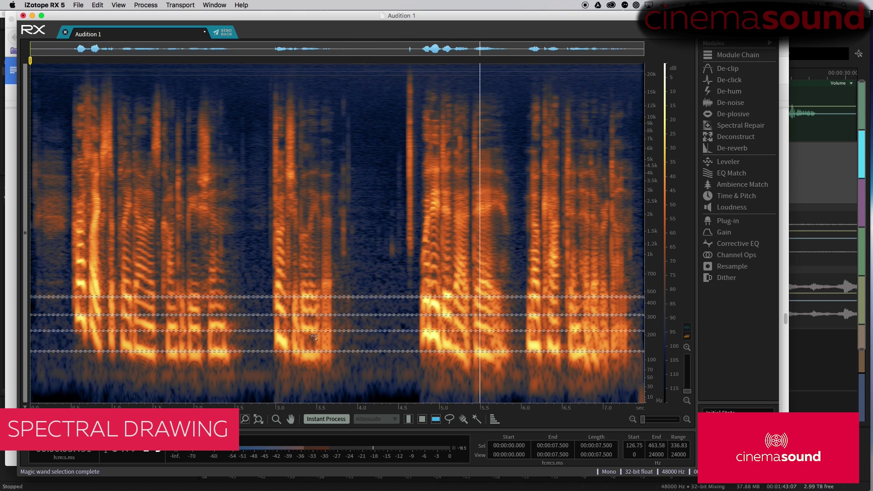
# - Add harmonic bands near 100 Hz, 1.5 kHz and 6 kHz, the top near 20 kHz and below 70 Hz
pyautogui.keyDown('shift'); pyautogui.click(309, 342); pyautogui.keyUp('shift')
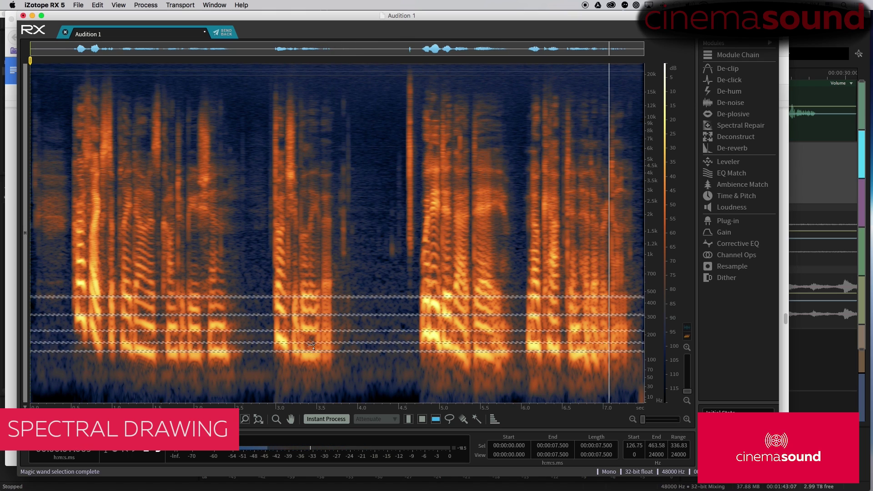
pyautogui.keyDown('shift'); pyautogui.click(312, 356); pyautogui.keyUp('shift')
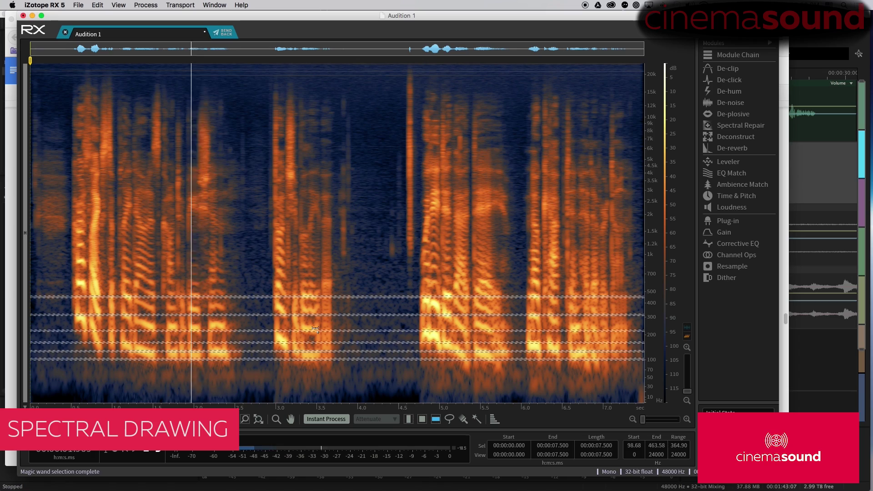
pyautogui.keyDown('shift'); pyautogui.click(298, 260); pyautogui.keyUp('shift')
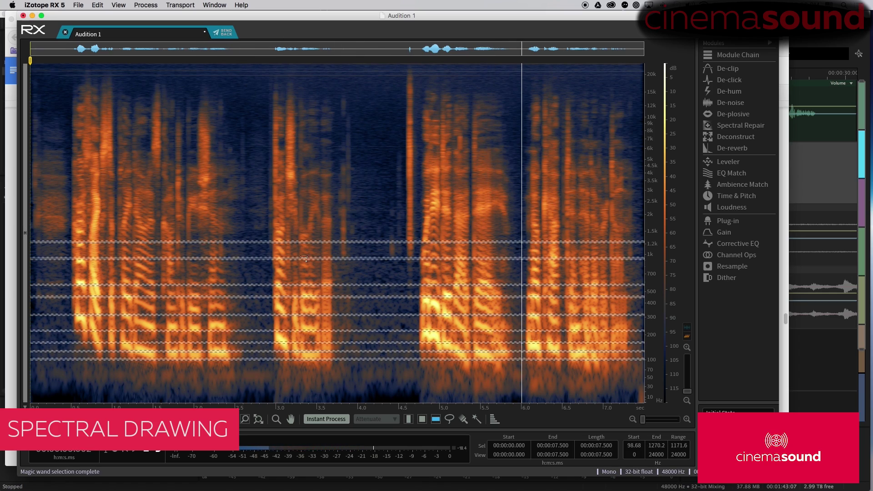
pyautogui.keyDown('shift'); pyautogui.click(305, 259); pyautogui.keyUp('shift')
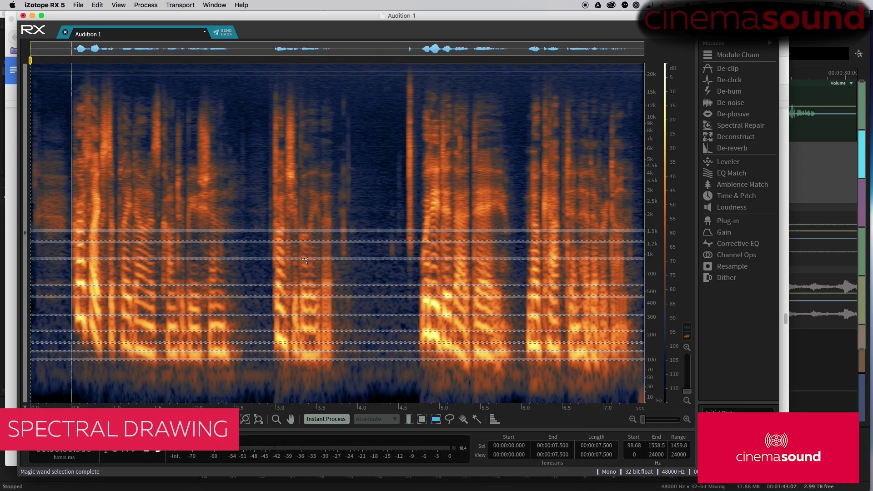
pyautogui.keyDown('shift'); pyautogui.click(305, 186); pyautogui.keyUp('shift')
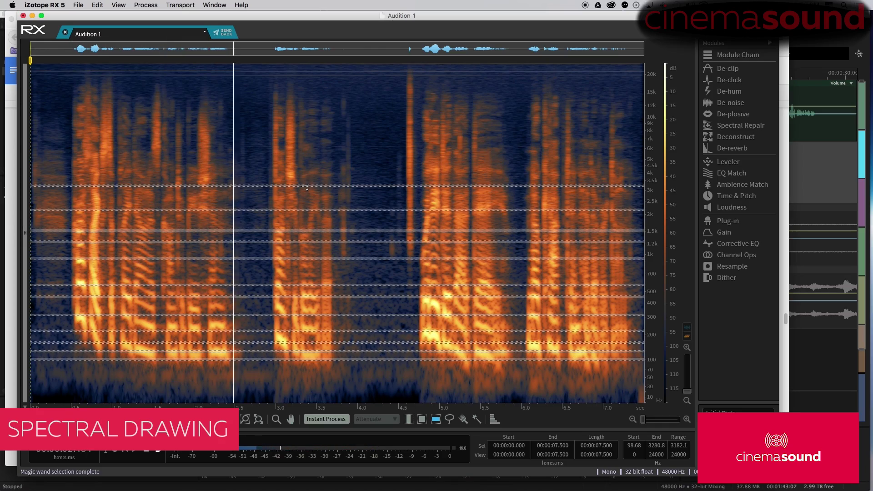
pyautogui.keyDown('shift'); pyautogui.click(313, 165); pyautogui.keyUp('shift')
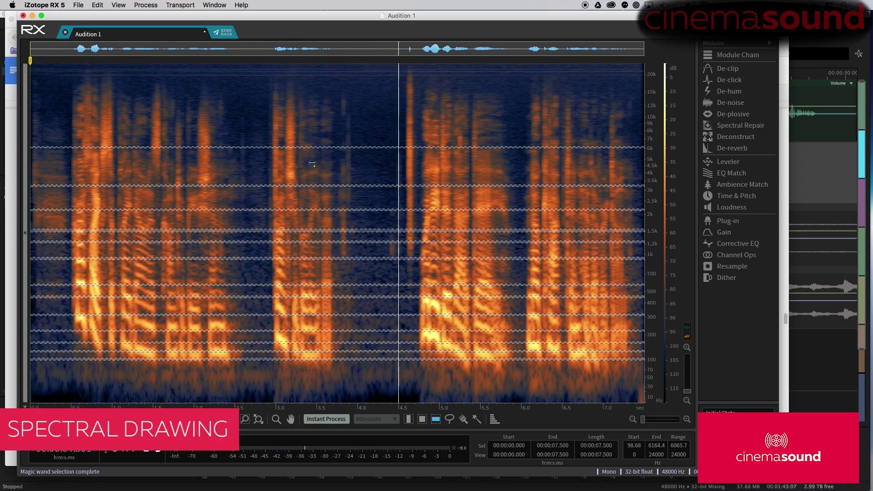
pyautogui.keyDown('shift'); pyautogui.click(304, 171); pyautogui.keyUp('shift')
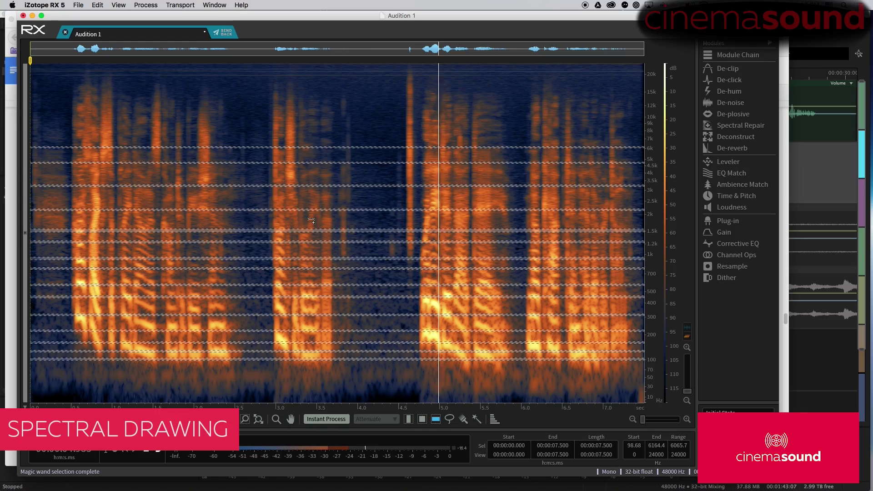
pyautogui.moveTo(318, 86); pyautogui.dragTo(336, 64)
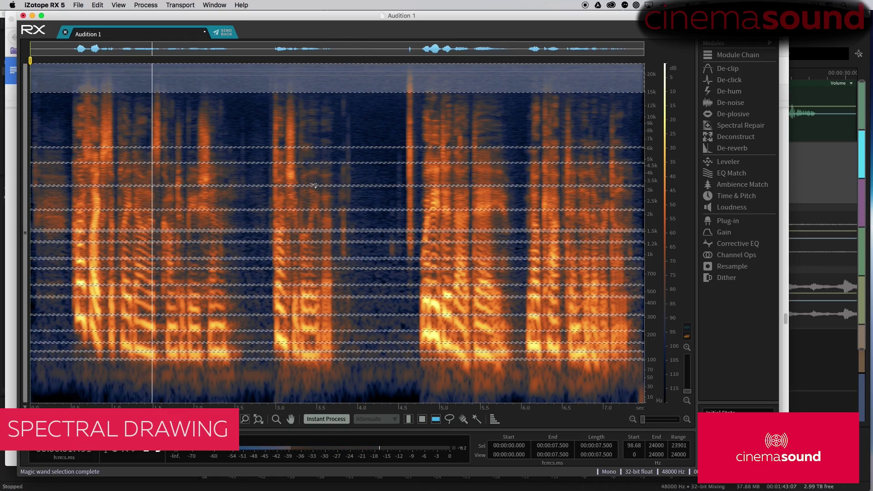
pyautogui.moveTo(326, 383); pyautogui.dragTo(334, 420)
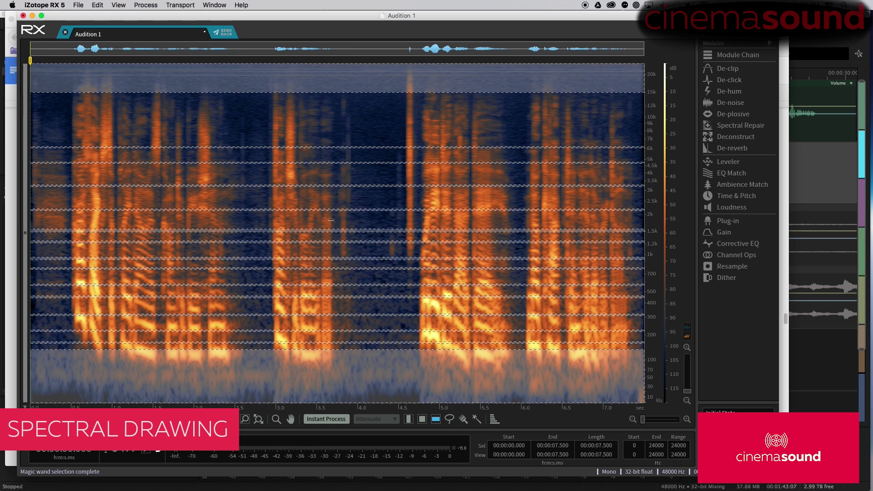
# - Clear the bands and select narrow time slices from about 0.6 s to 7.3 s, then play them
pyautogui.click(349, 222)
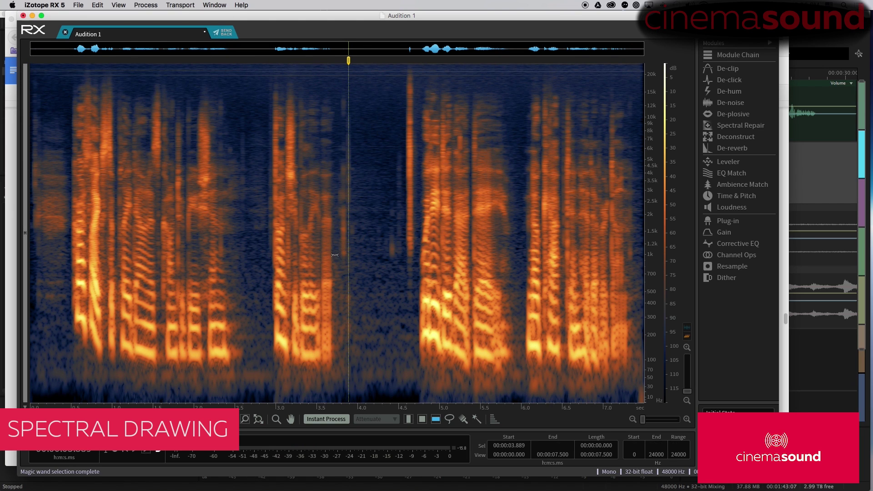
pyautogui.press('t')
pyautogui.moveTo(77, 235); pyautogui.dragTo(86, 235)
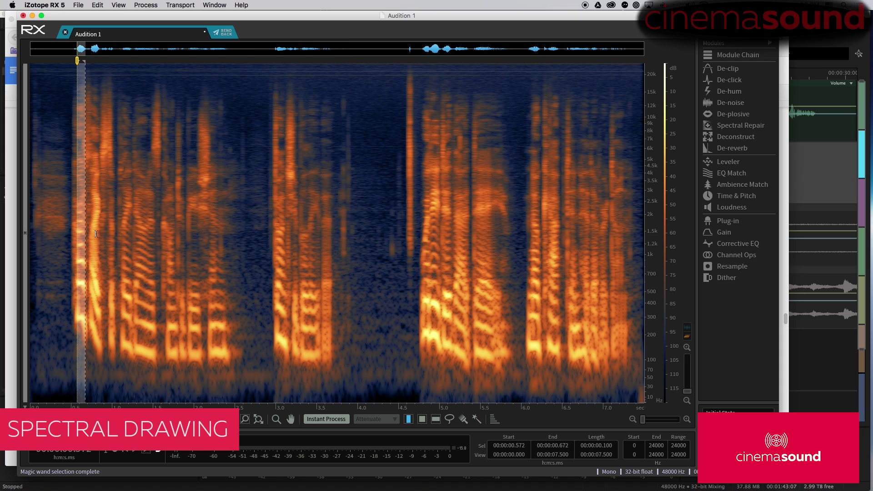
pyautogui.moveTo(140, 228); pyautogui.dragTo(151, 228)
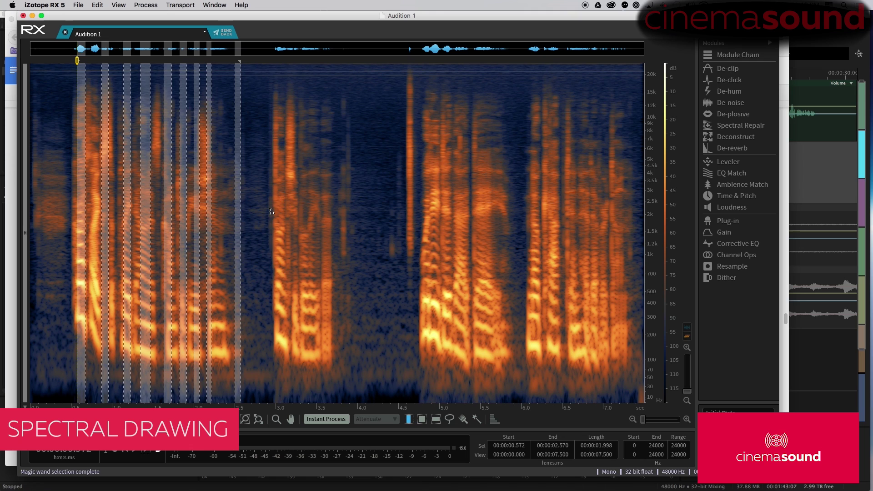
pyautogui.moveTo(272, 212); pyautogui.dragTo(284, 211)
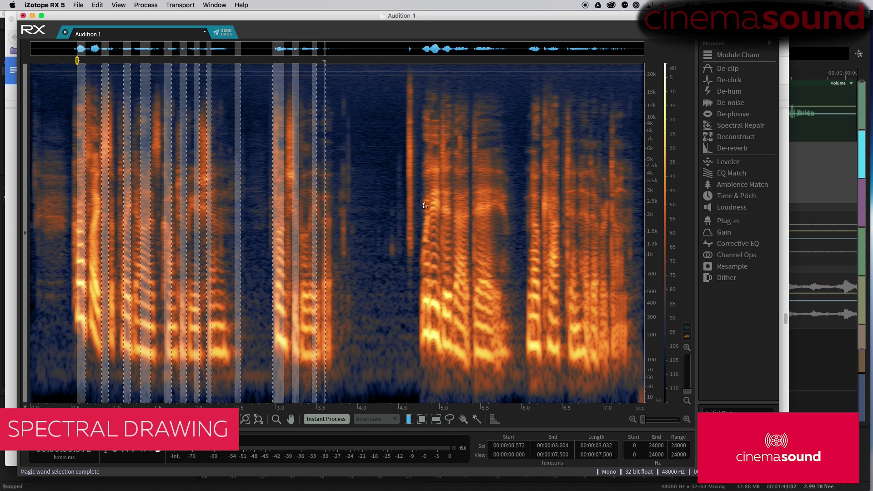
pyautogui.moveTo(421, 205); pyautogui.dragTo(452, 206)
pyautogui.moveTo(464, 207); pyautogui.dragTo(470, 208)
pyautogui.moveTo(540, 205); pyautogui.dragTo(581, 201)
pyautogui.moveTo(598, 200); pyautogui.dragTo(603, 200)
pyautogui.press('space')
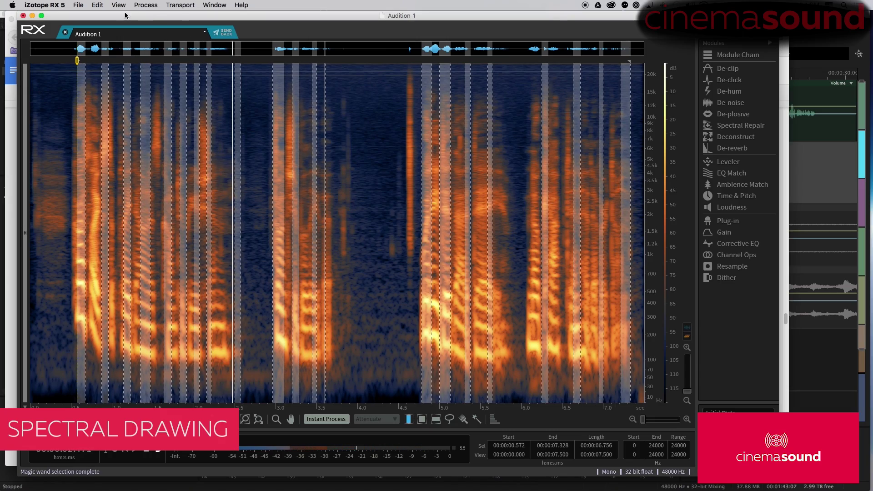
# - Invert the time-slice selection with Edit > Invert Selection
pyautogui.click(146, 5)
pyautogui.moveTo(100, 5)
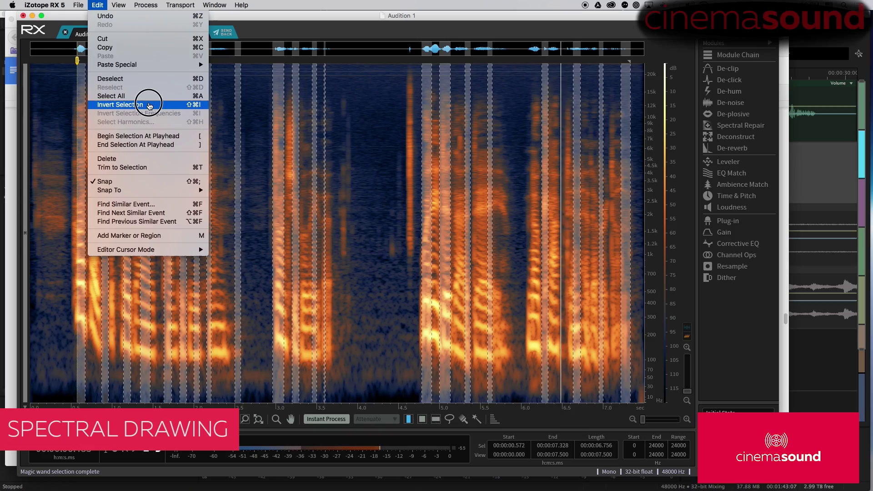
pyautogui.click(138, 105)
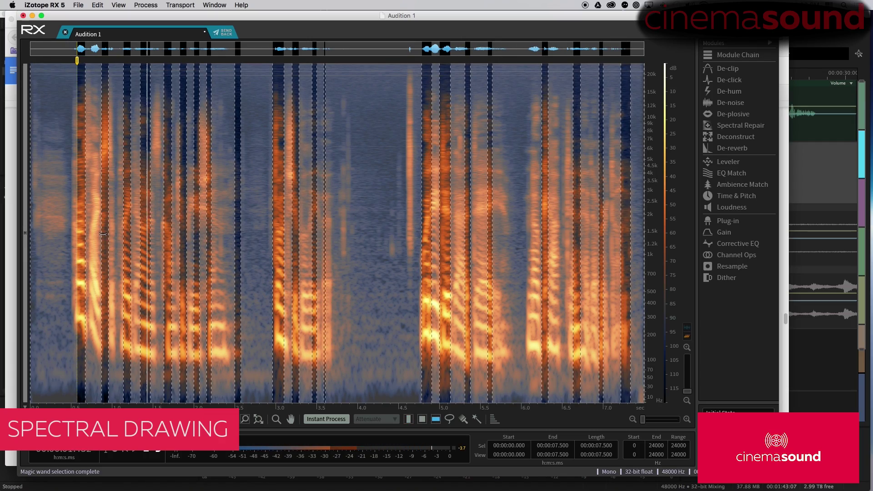
# - Subtract several horizontal frequency strips across the mid and low ranges from the selection
pyautogui.moveTo(274, 233); pyautogui.dragTo(273, 238)
pyautogui.moveTo(269, 196); pyautogui.dragTo(269, 207)
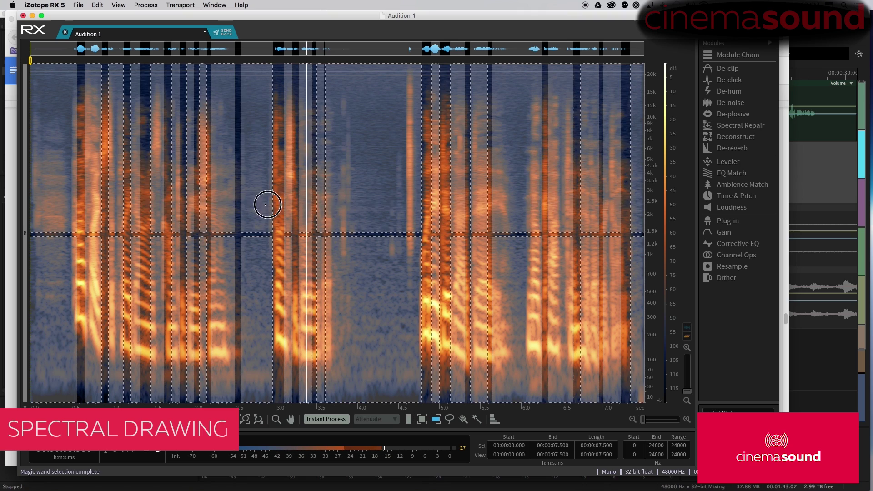
pyautogui.moveTo(273, 159); pyautogui.dragTo(272, 172)
pyautogui.moveTo(264, 284); pyautogui.dragTo(265, 295)
pyautogui.moveTo(273, 337); pyautogui.dragTo(283, 377)
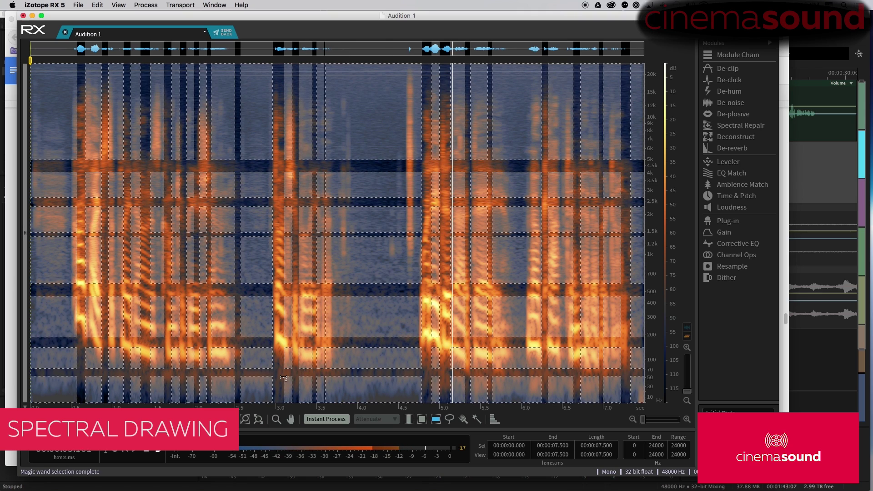
pyautogui.moveTo(274, 316); pyautogui.dragTo(274, 324)
pyautogui.moveTo(268, 260); pyautogui.dragTo(268, 269)
pyautogui.moveTo(264, 246); pyautogui.dragTo(264, 238)
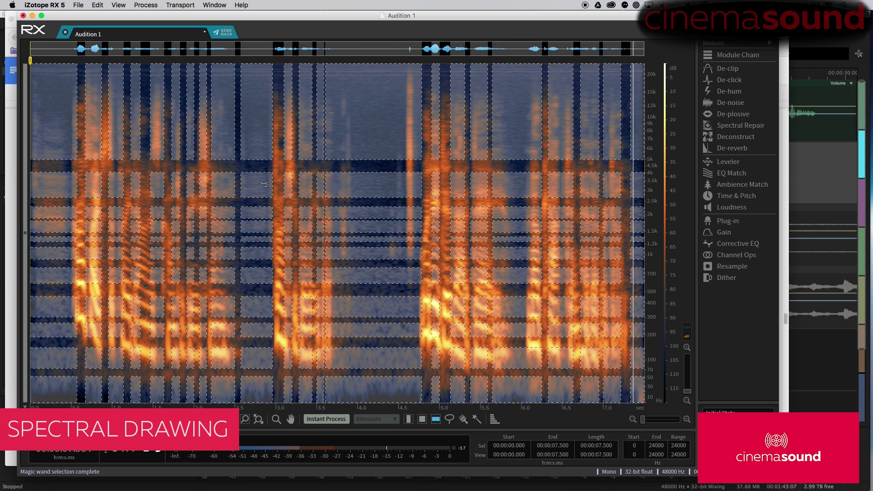
# - Deselect everything above about 8.5 kHz and below 74 Hz, plus a few more strips
pyautogui.moveTo(264, 181); pyautogui.dragTo(265, 186)
pyautogui.moveTo(272, 136); pyautogui.dragTo(273, 64)
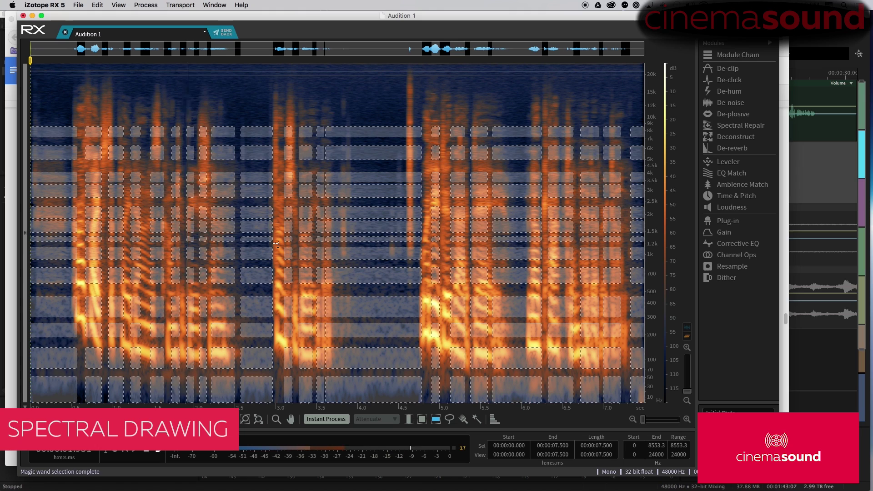
pyautogui.moveTo(258, 372); pyautogui.dragTo(266, 409)
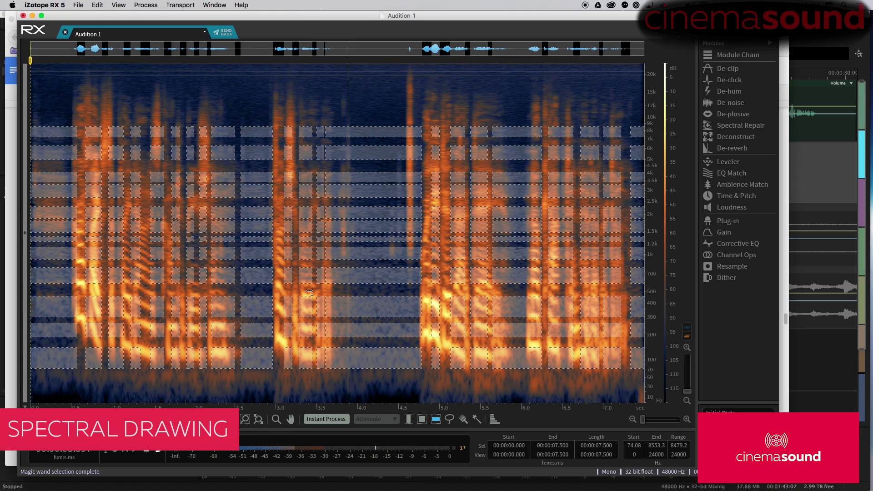
pyautogui.moveTo(308, 256); pyautogui.dragTo(308, 248)
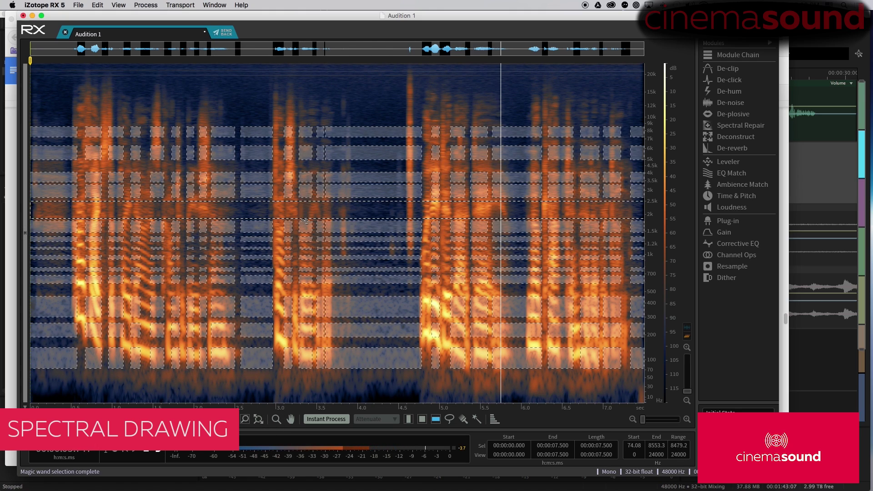
pyautogui.moveTo(309, 182); pyautogui.dragTo(309, 146)
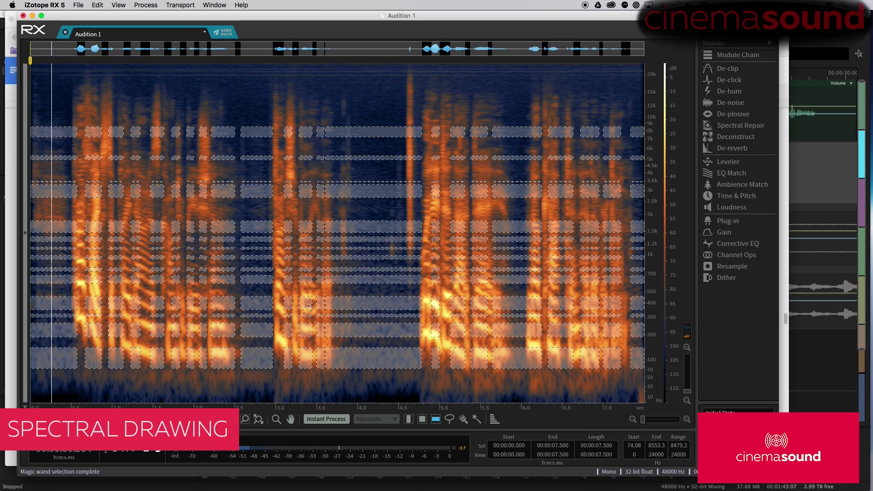
pyautogui.moveTo(309, 314); pyautogui.dragTo(311, 393)
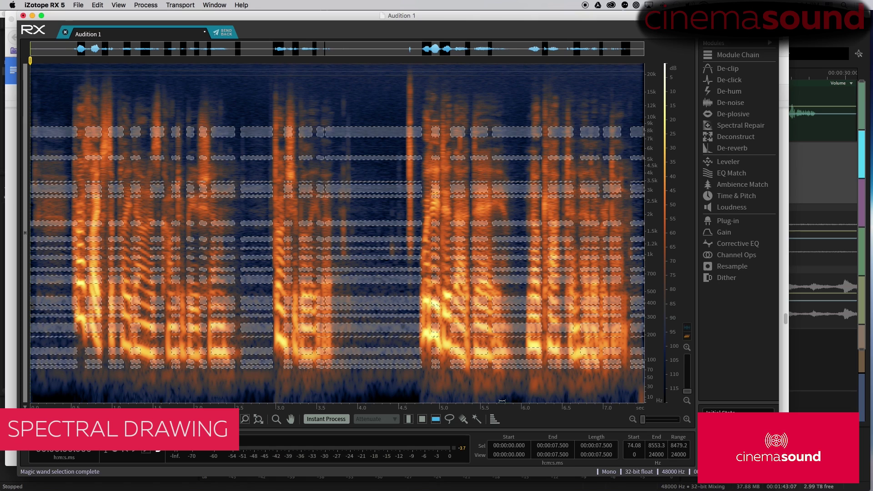
# - Paint a wide 74 px W-shaped brush stroke from about 0.33 to 7.5 s and play it
pyautogui.click(464, 420)
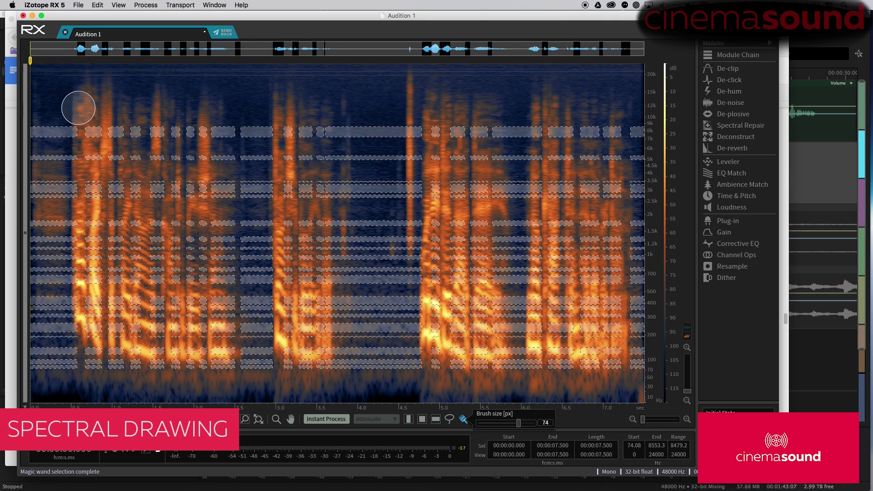
pyautogui.moveTo(78, 108)
pyautogui.mouseDown()
pyautogui.moveTo(86, 169)
pyautogui.moveTo(196, 367)
pyautogui.moveTo(231, 248)
pyautogui.moveTo(318, 131)
pyautogui.moveTo(325, 282)
pyautogui.moveTo(387, 319)
pyautogui.moveTo(462, 127)
pyautogui.moveTo(554, 328)
pyautogui.moveTo(637, 143)
pyautogui.mouseUp()
pyautogui.press('space')
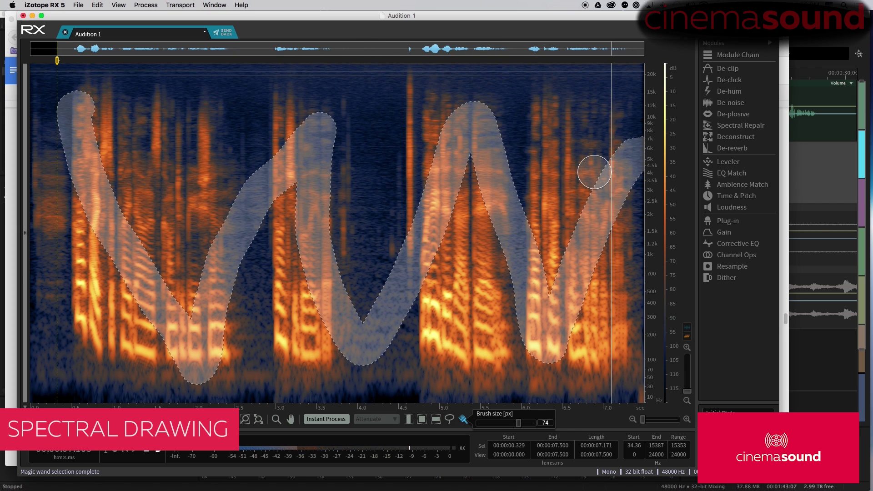
# - Invert the W-shaped selection with Edit > Invert Selection
pyautogui.click(97, 5)
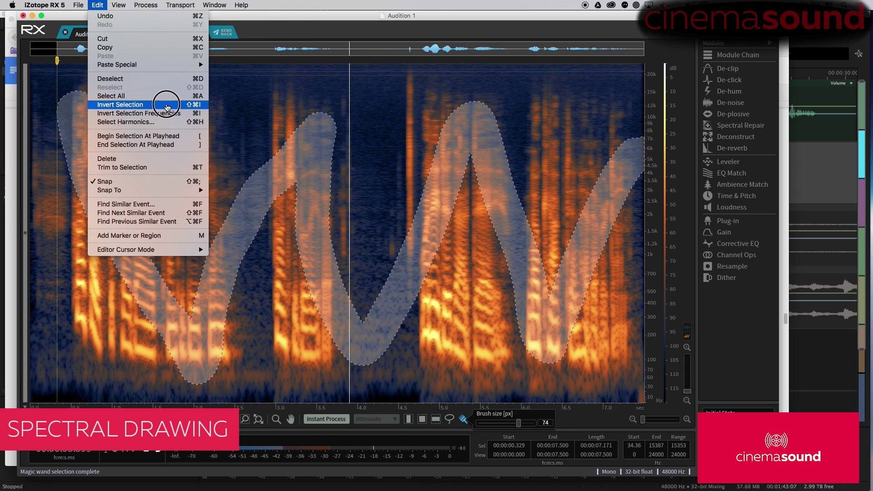
pyautogui.click(149, 106)
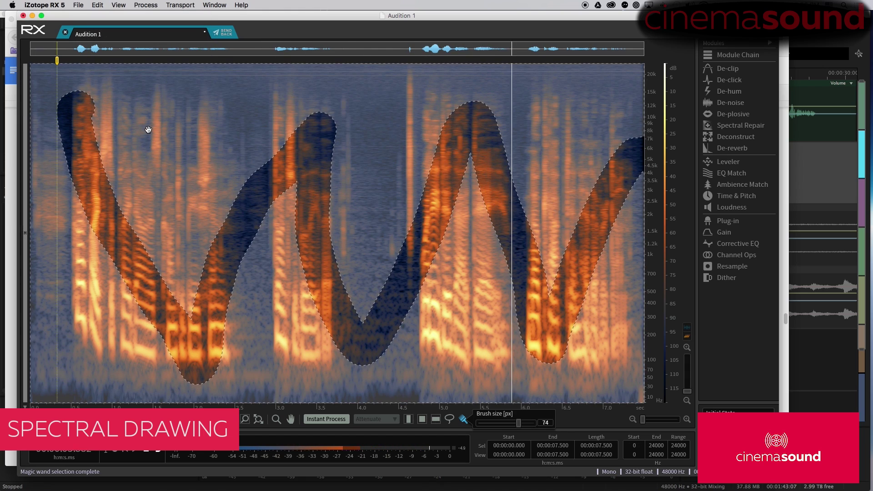